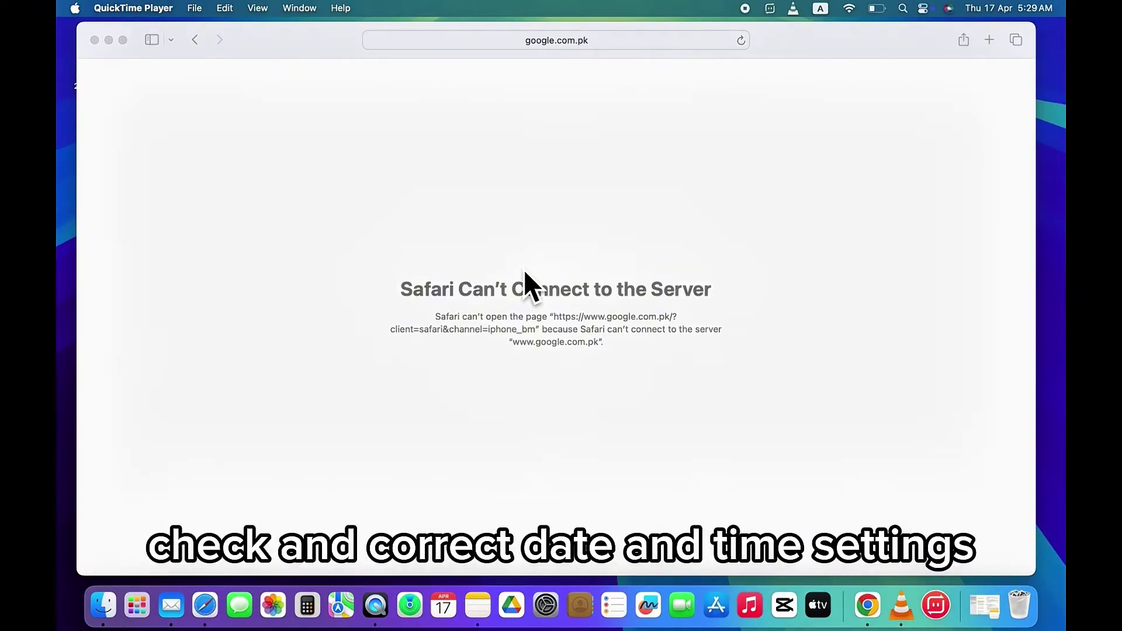
- Minimize Safari and go to the Date & Time pane under General in System Settings
{"action": "left_click", "coordinate": [110, 42]}
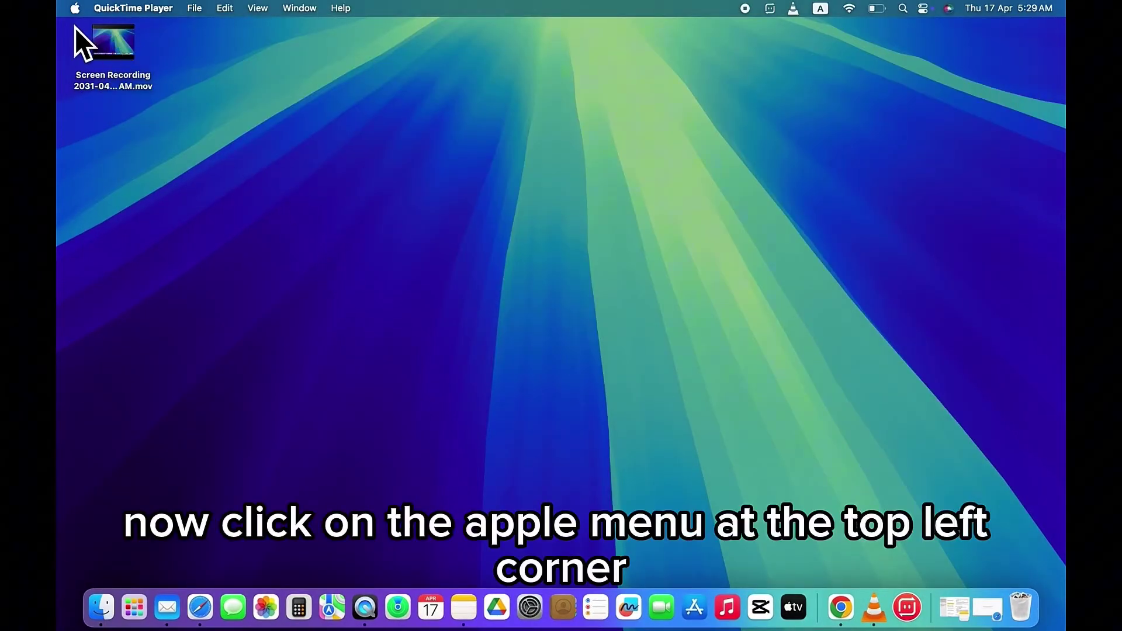
{"action": "left_click", "coordinate": [80, 15]}
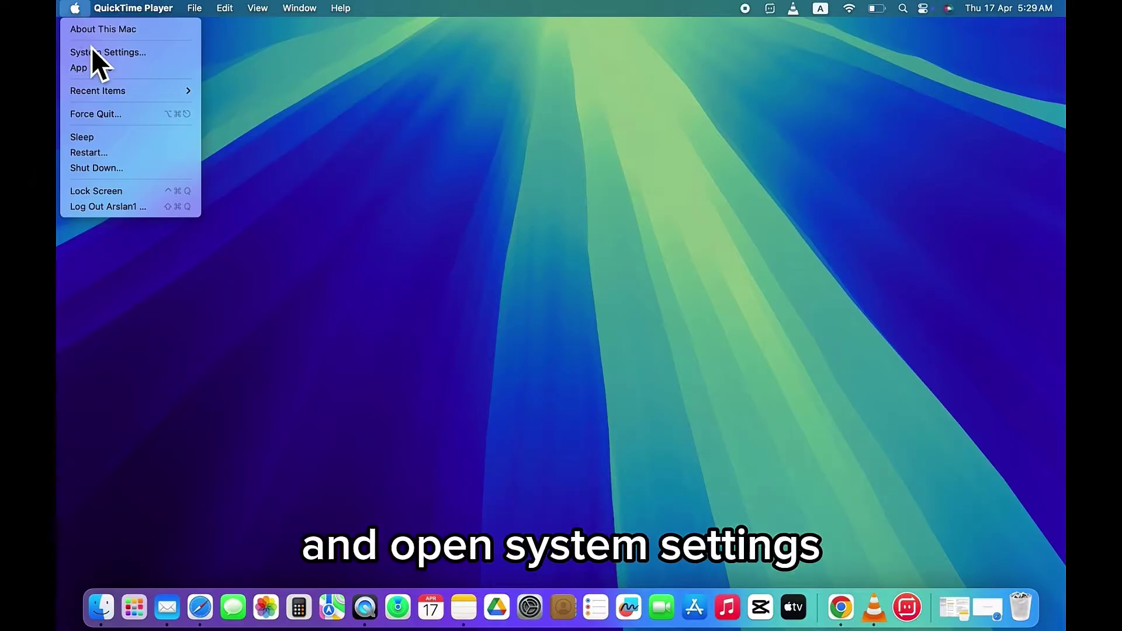
{"action": "left_click", "coordinate": [118, 57]}
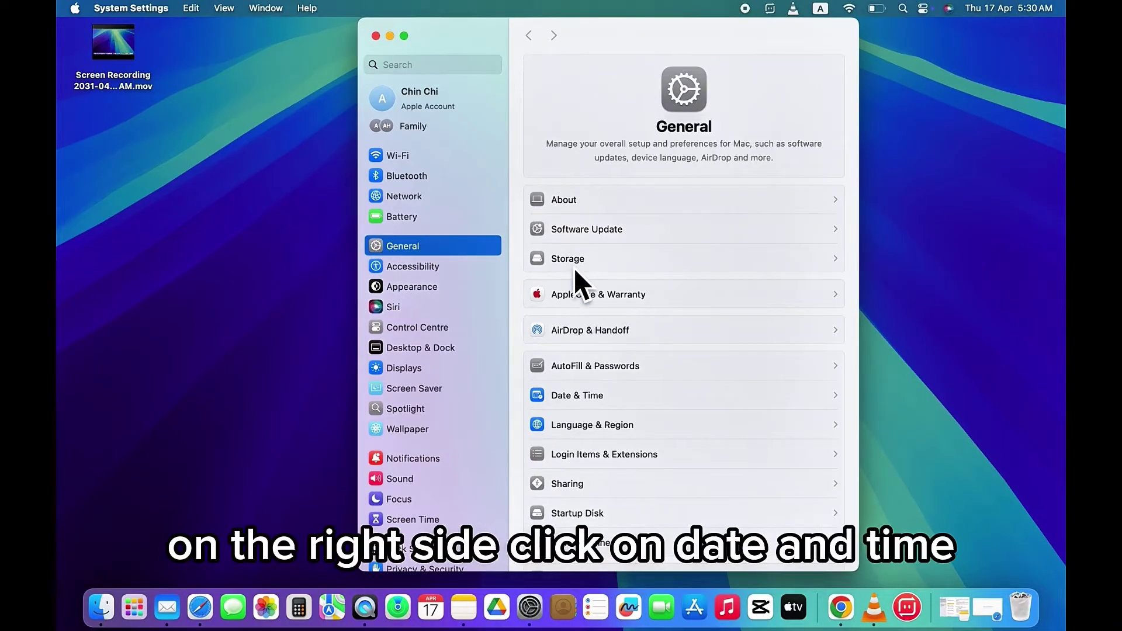
{"action": "scroll", "coordinate": [630, 333], "scroll_direction": "down", "scroll_amount": 3}
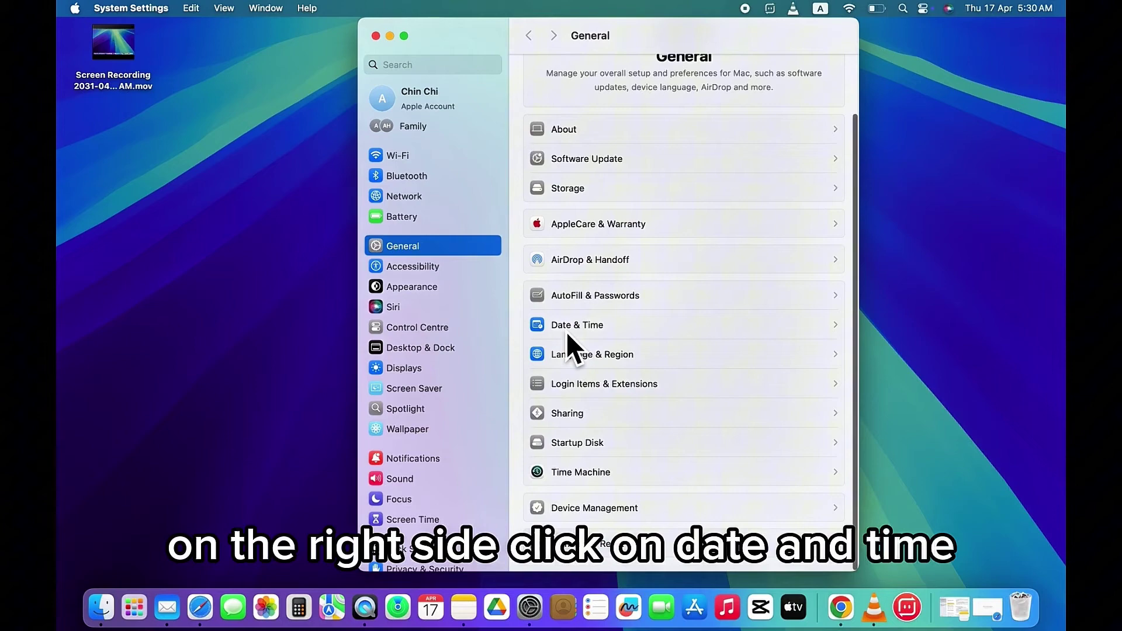
{"action": "left_click", "coordinate": [569, 333]}
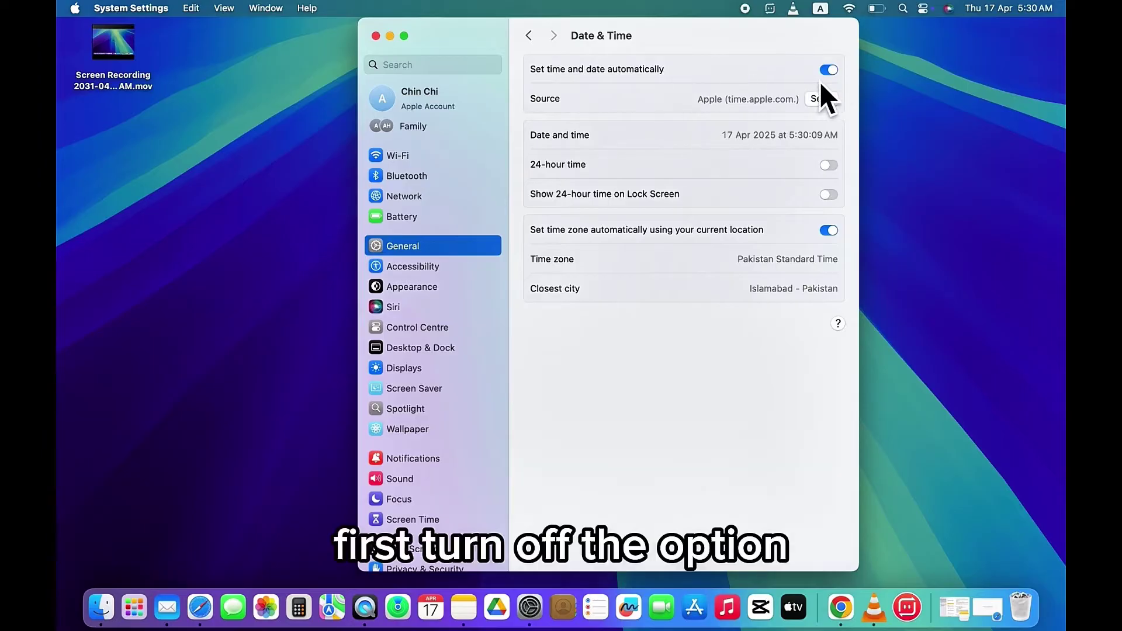
- Disable automatic date and time and manually set 18/04/2025, 3:30 PM (hour 15)
{"action": "left_click", "coordinate": [836, 71]}
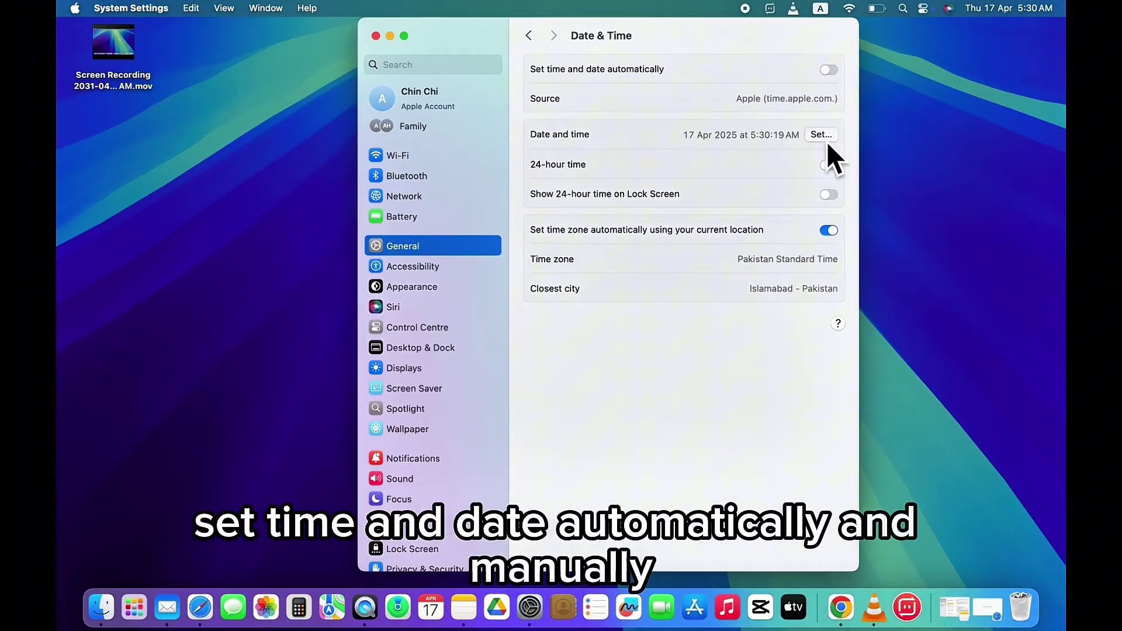
{"action": "left_click", "coordinate": [823, 136]}
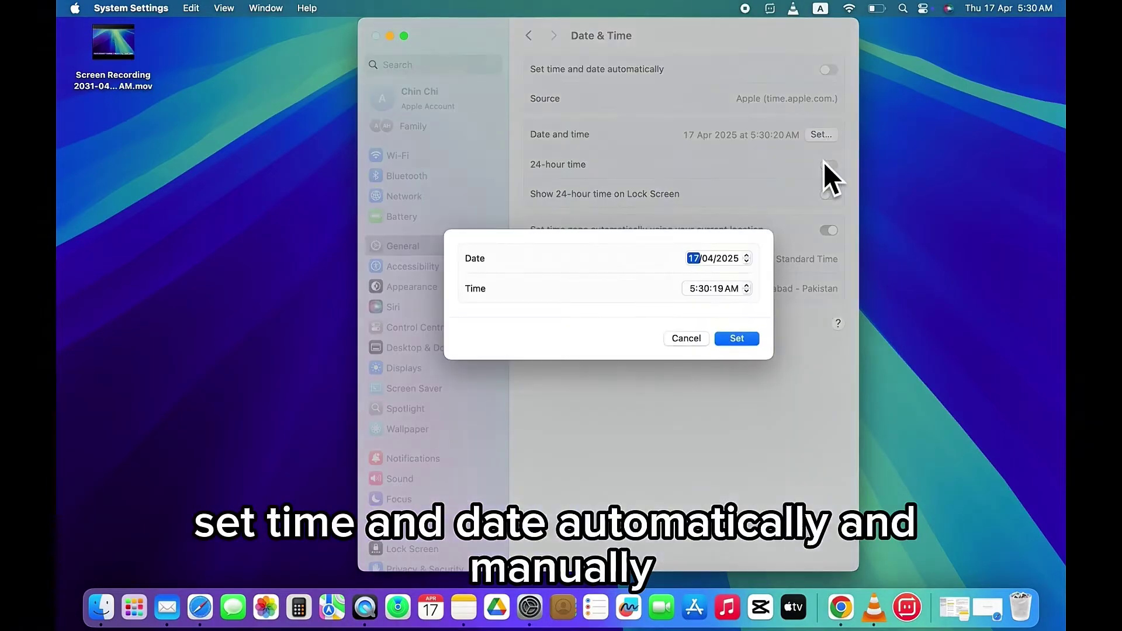
{"action": "left_click", "coordinate": [711, 259]}
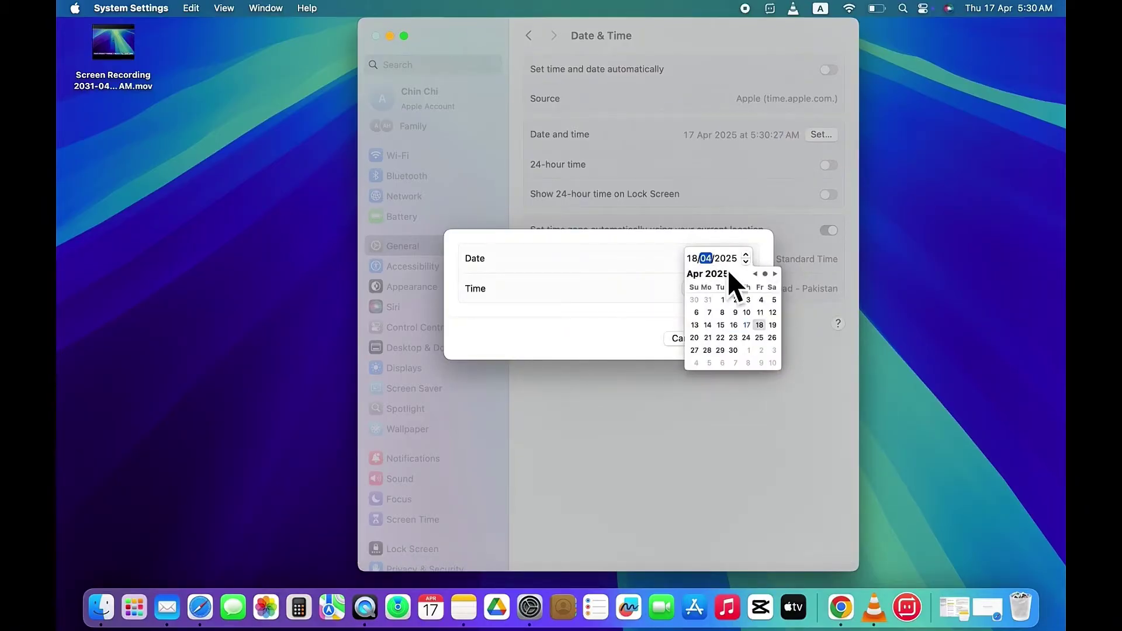
{"action": "left_click", "coordinate": [659, 291]}
{"action": "left_click", "coordinate": [700, 295]}
{"action": "type", "text": "1"}
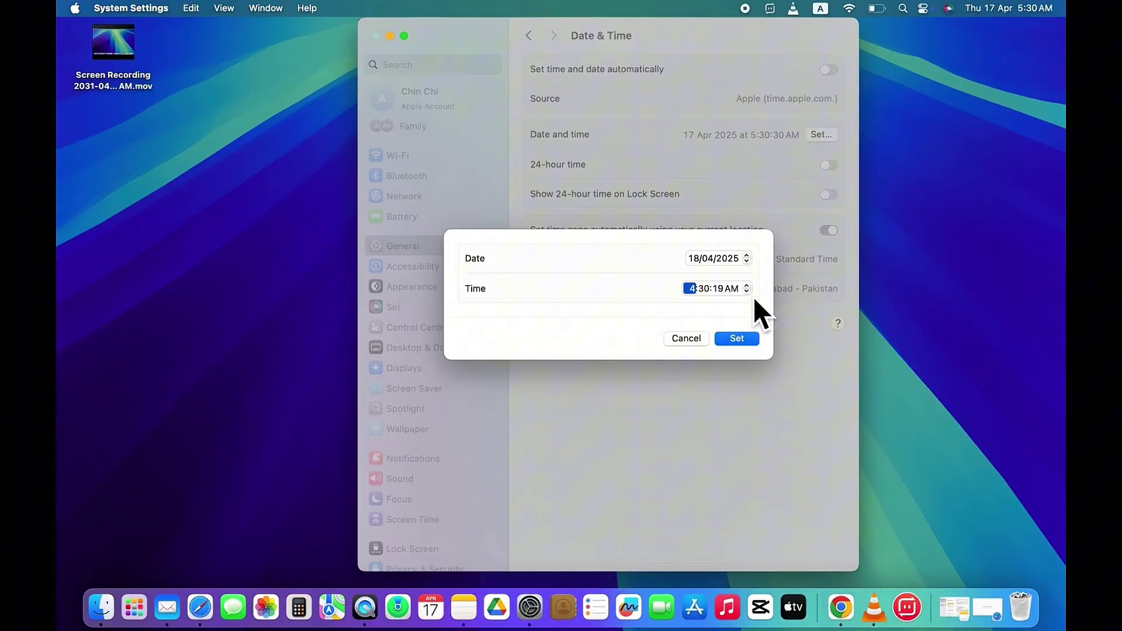
{"action": "type", "text": "5"}
{"action": "left_click", "coordinate": [750, 340]}
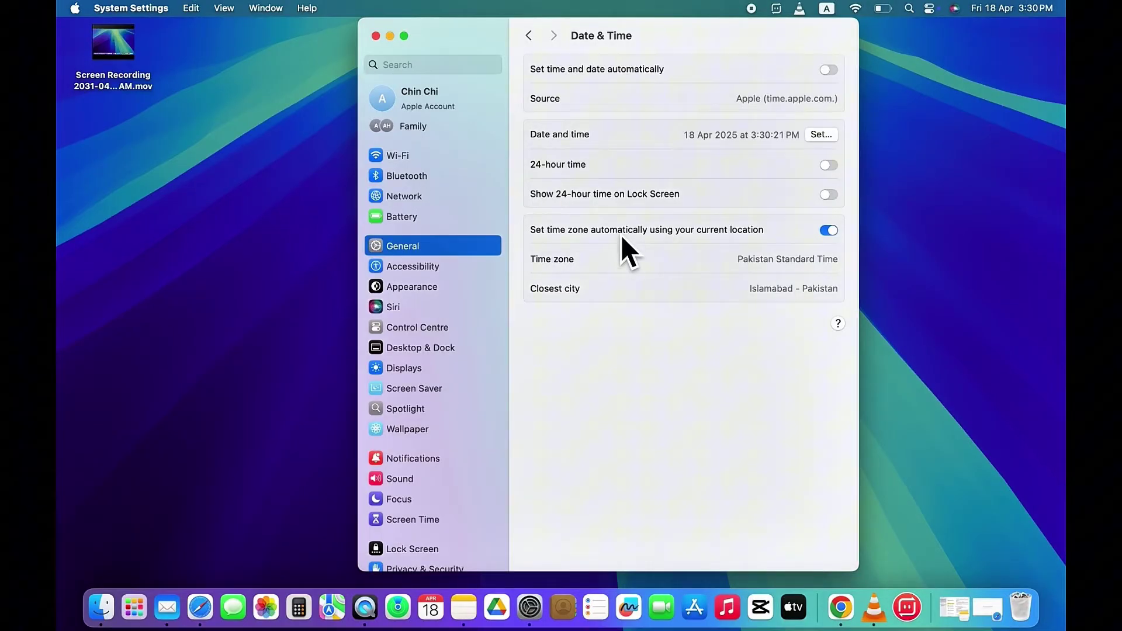
- Set the closest city to Delhi - India, then re-enable automatic time zone and date/time
{"action": "left_click", "coordinate": [840, 234]}
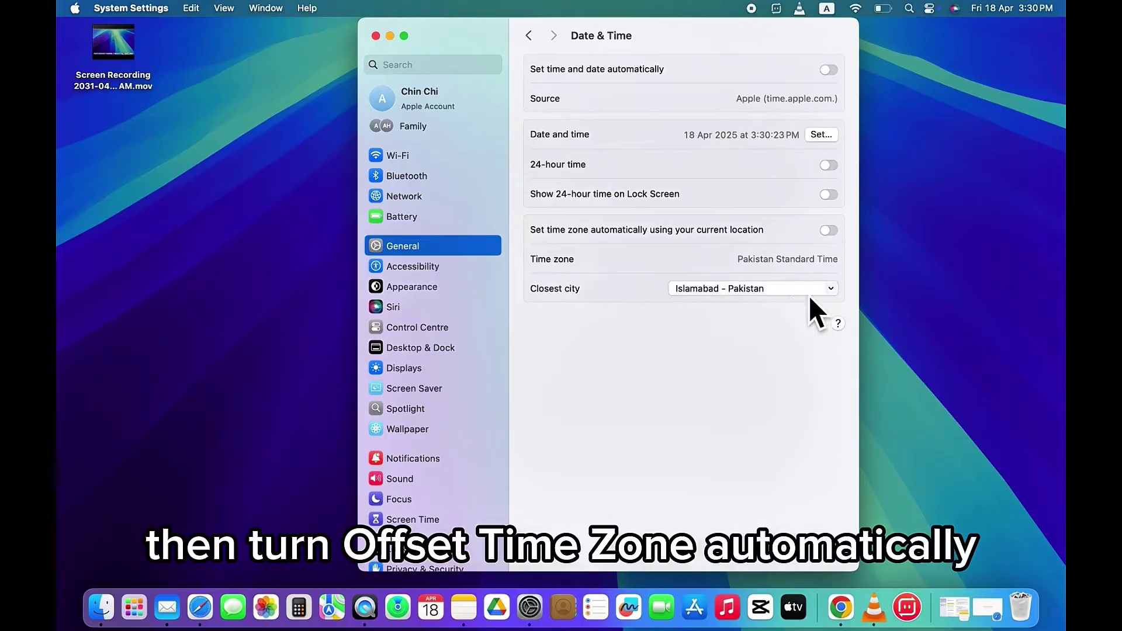
{"action": "left_click", "coordinate": [832, 292]}
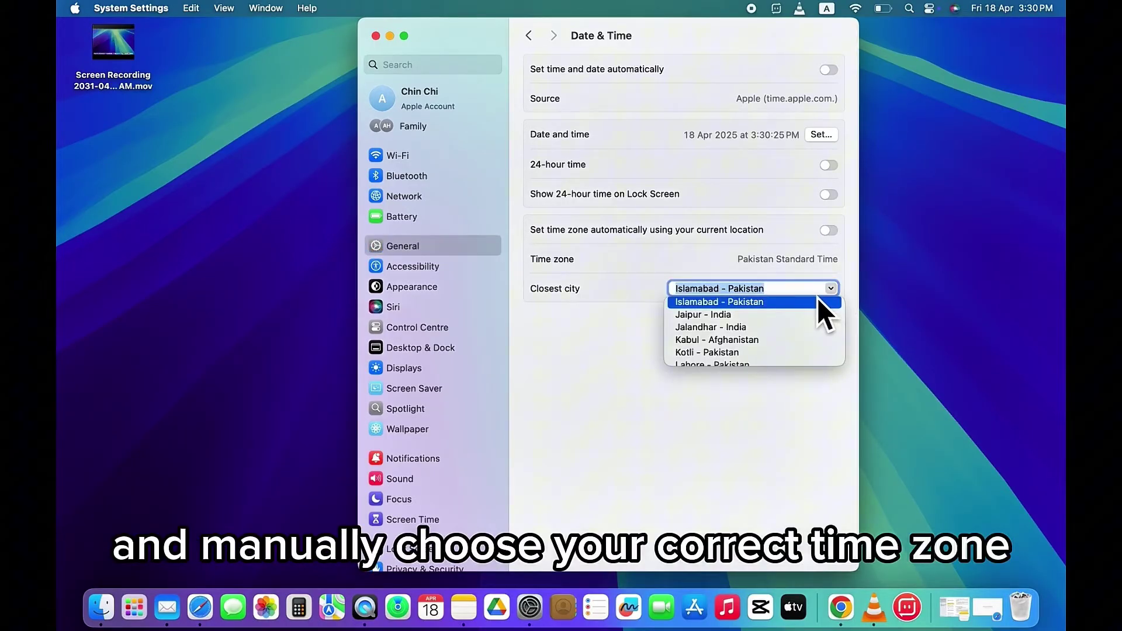
{"action": "type", "text": "Delhi - India"}
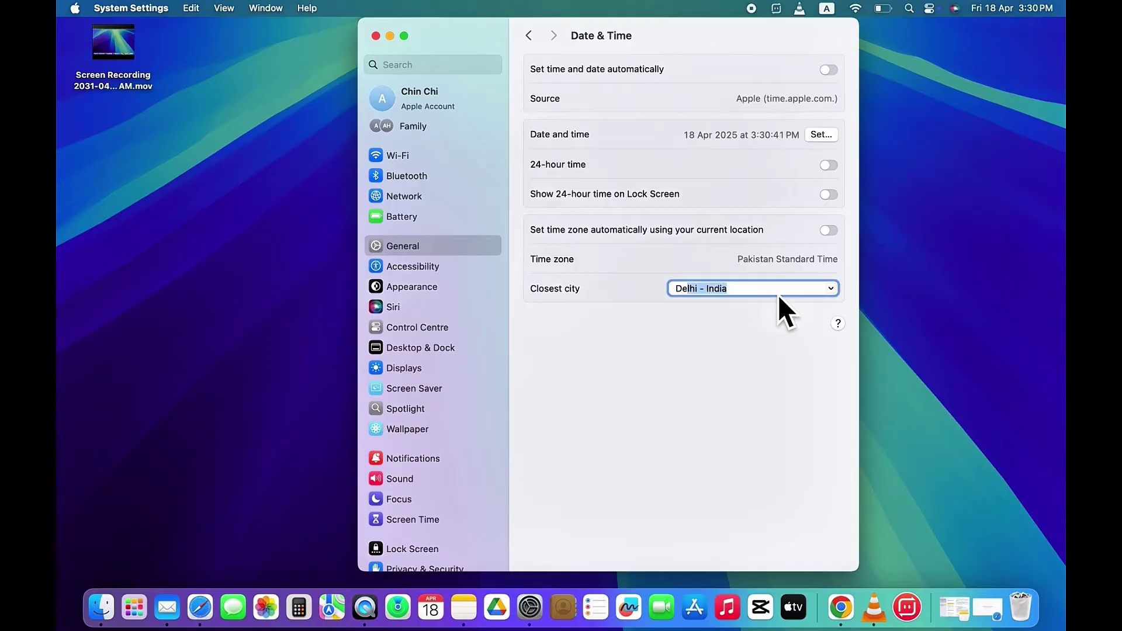
{"action": "key", "text": "Return"}
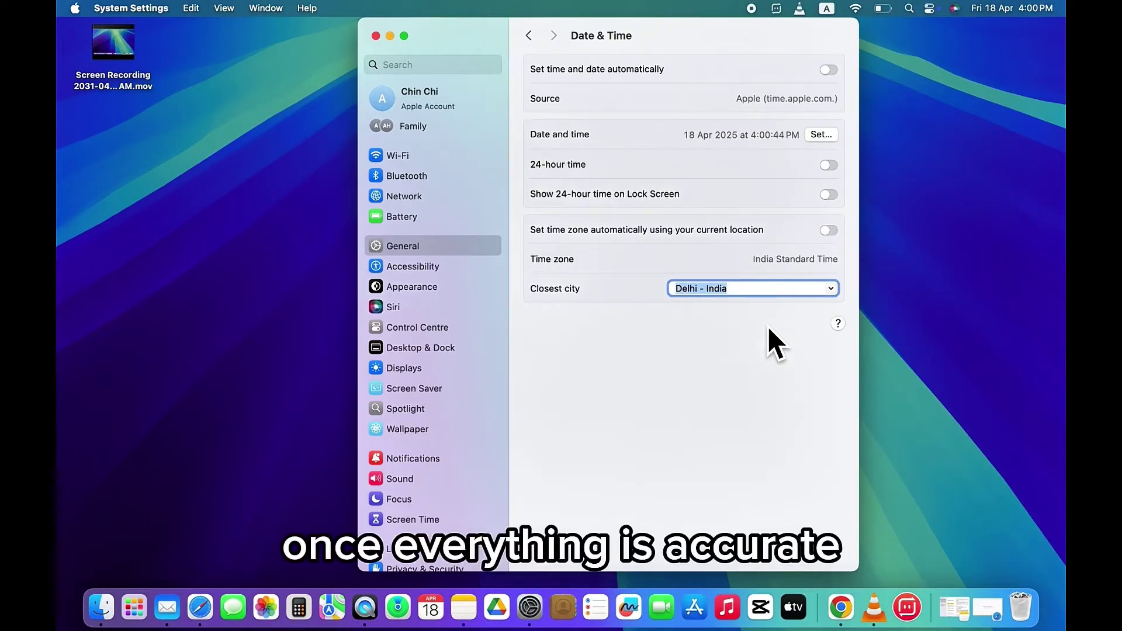
{"action": "left_click", "coordinate": [835, 234]}
{"action": "left_click", "coordinate": [834, 71]}
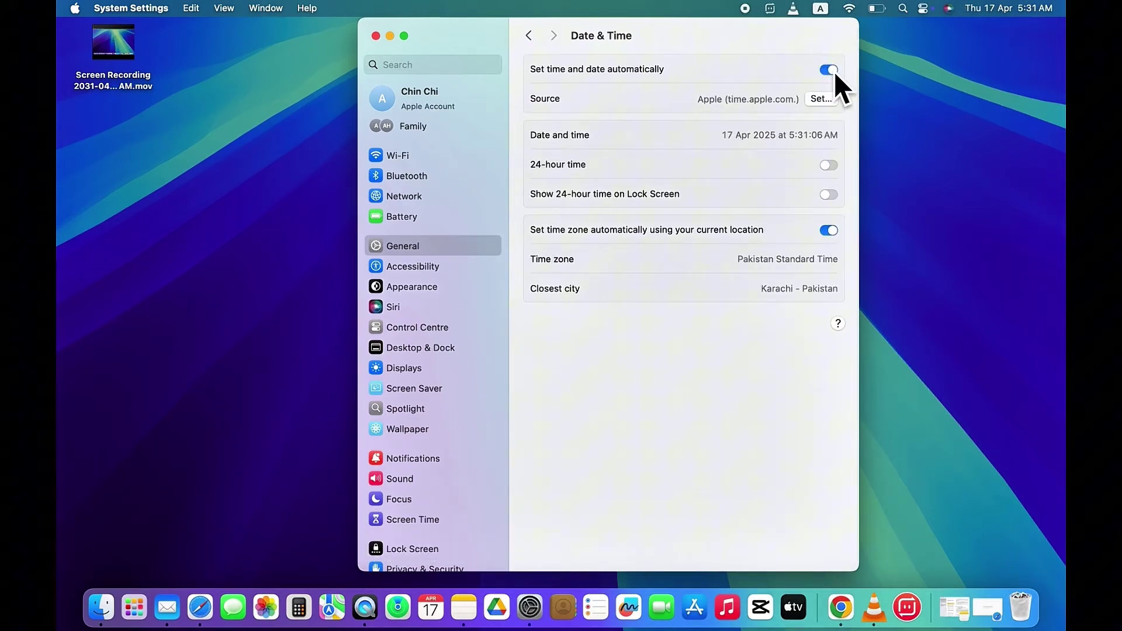
- Close and reopen System Settings from the Apple menu, then show the Wi-Fi pane
{"action": "left_click", "coordinate": [380, 39]}
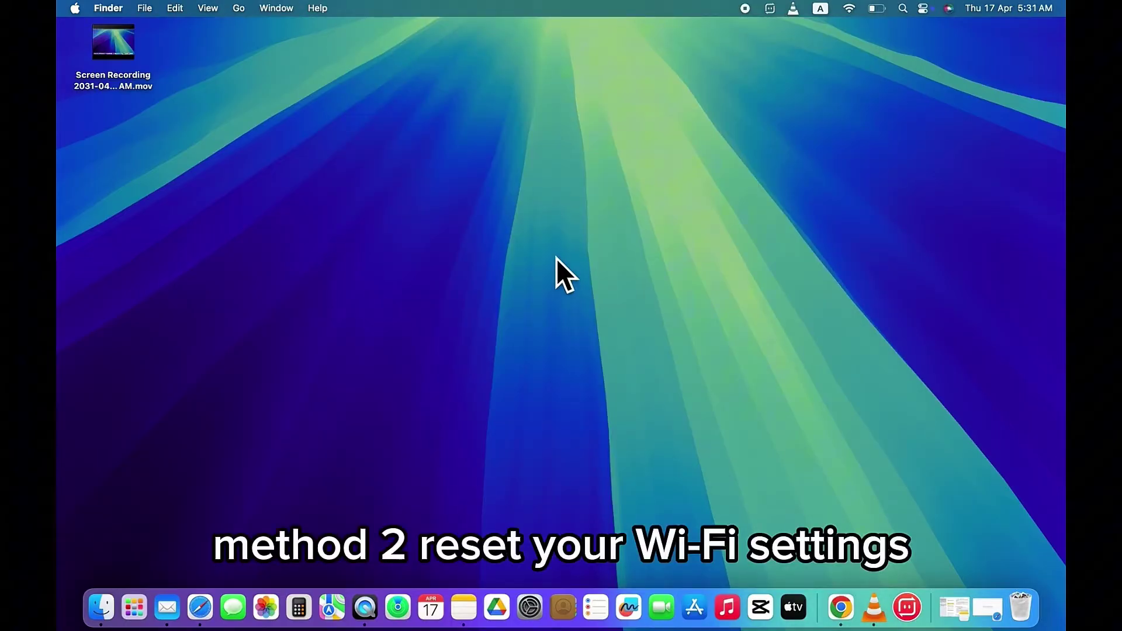
{"action": "left_click", "coordinate": [80, 17]}
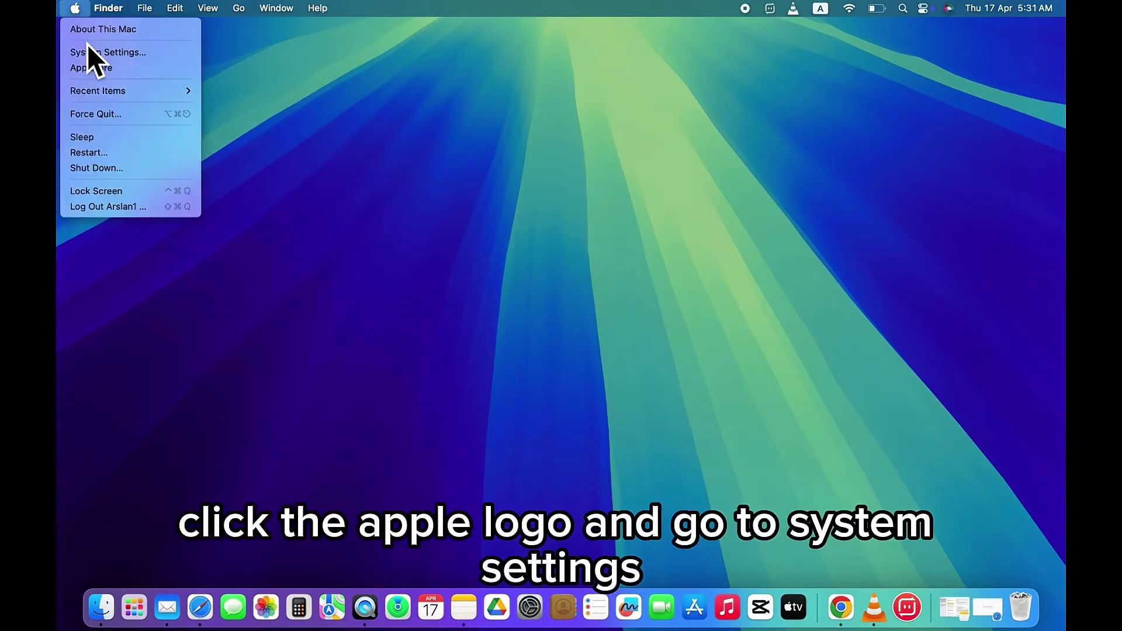
{"action": "left_click", "coordinate": [130, 59]}
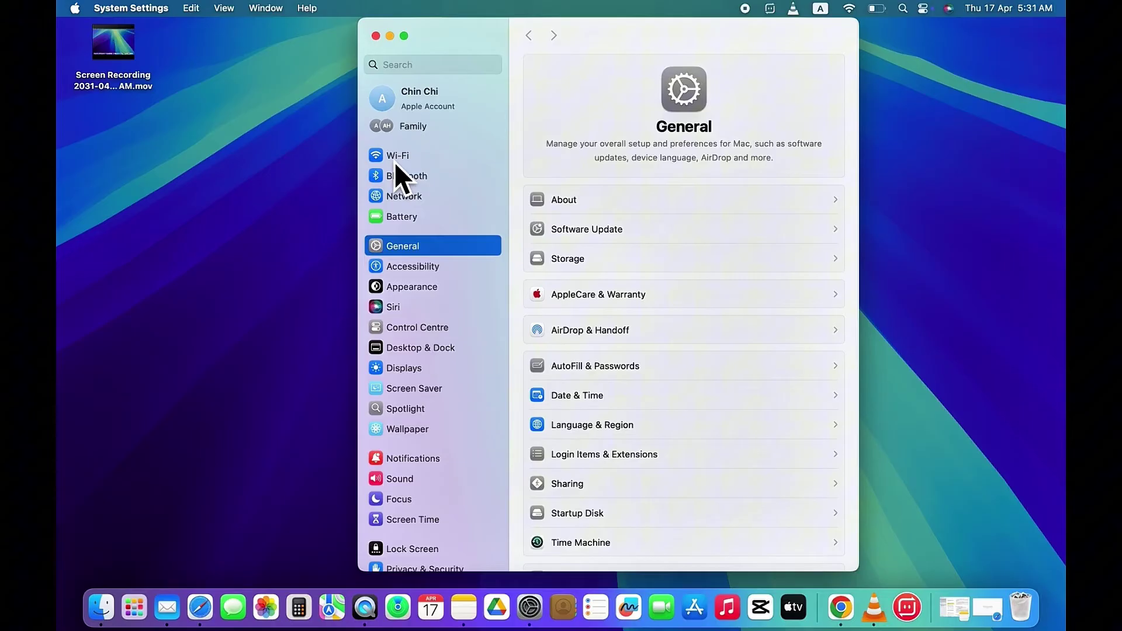
{"action": "left_click", "coordinate": [395, 162]}
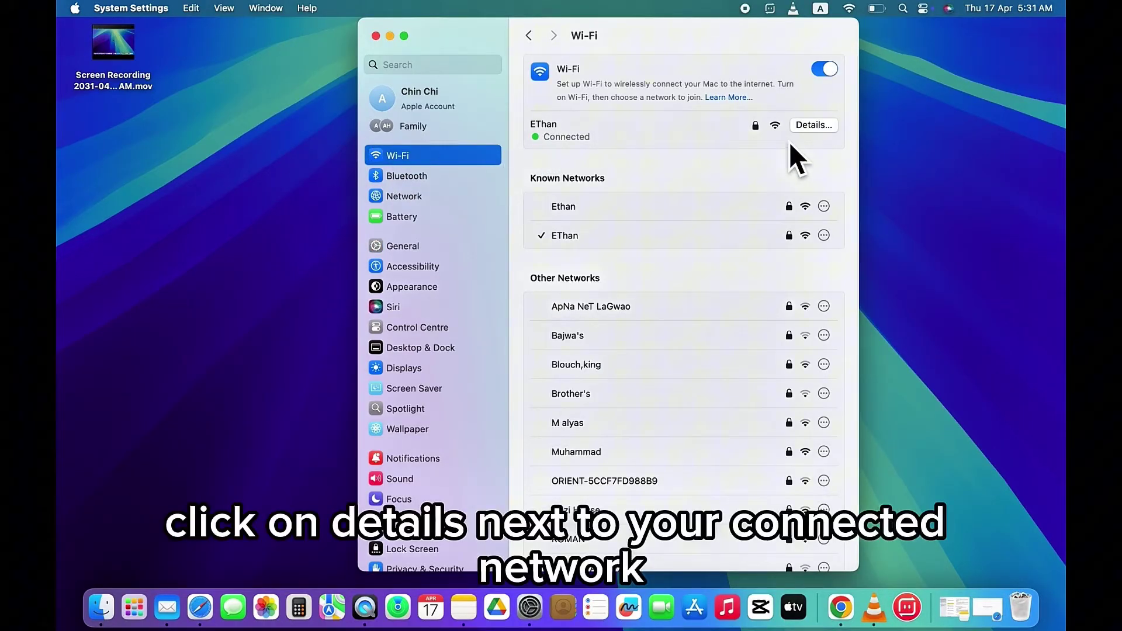
- Show the EThan network's Proxies section and confirm every proxy is off
{"action": "left_click", "coordinate": [814, 125]}
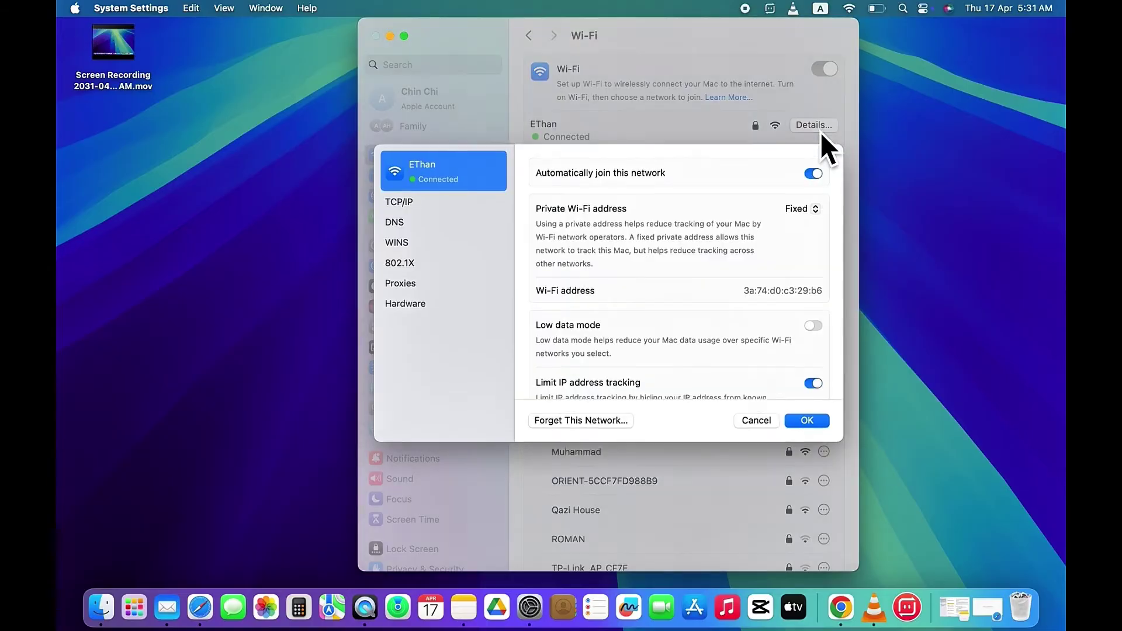
{"action": "left_click", "coordinate": [401, 287]}
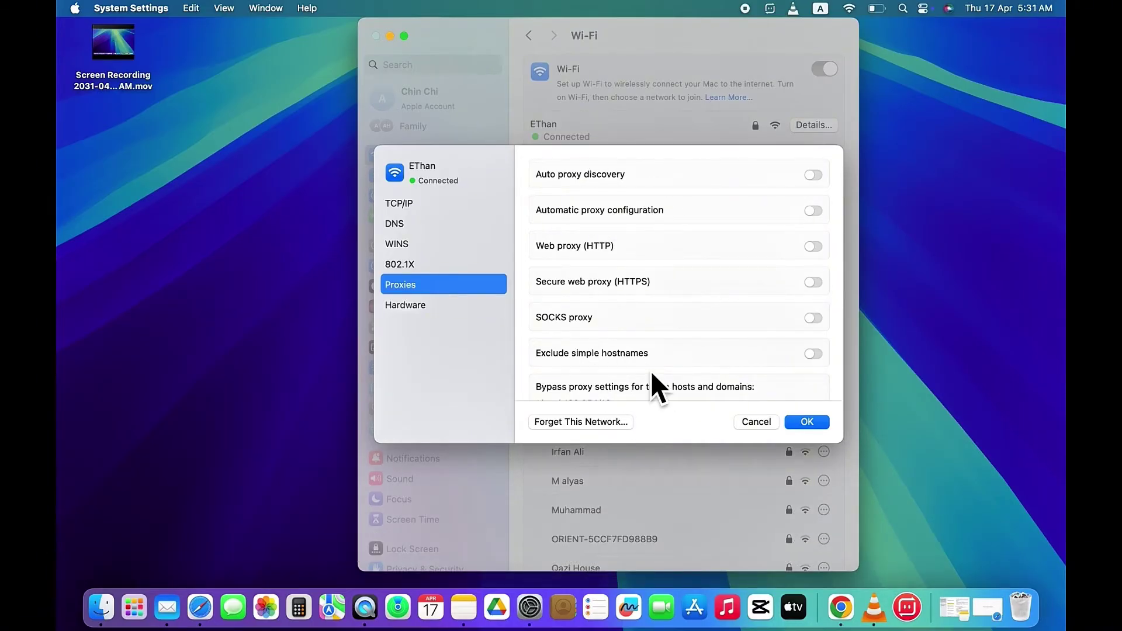
- Close the EThan details and forget EThan from Known Networks, confirming with Forget
{"action": "left_click", "coordinate": [754, 422]}
{"action": "mouse_move", "coordinate": [666, 423]}
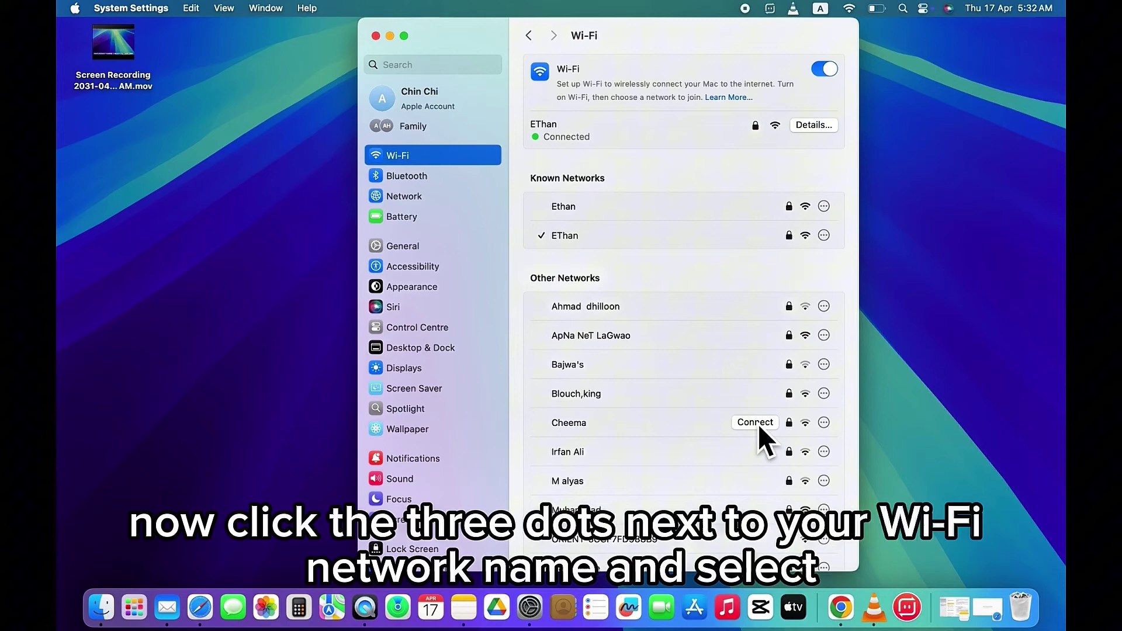
{"action": "left_click", "coordinate": [830, 239]}
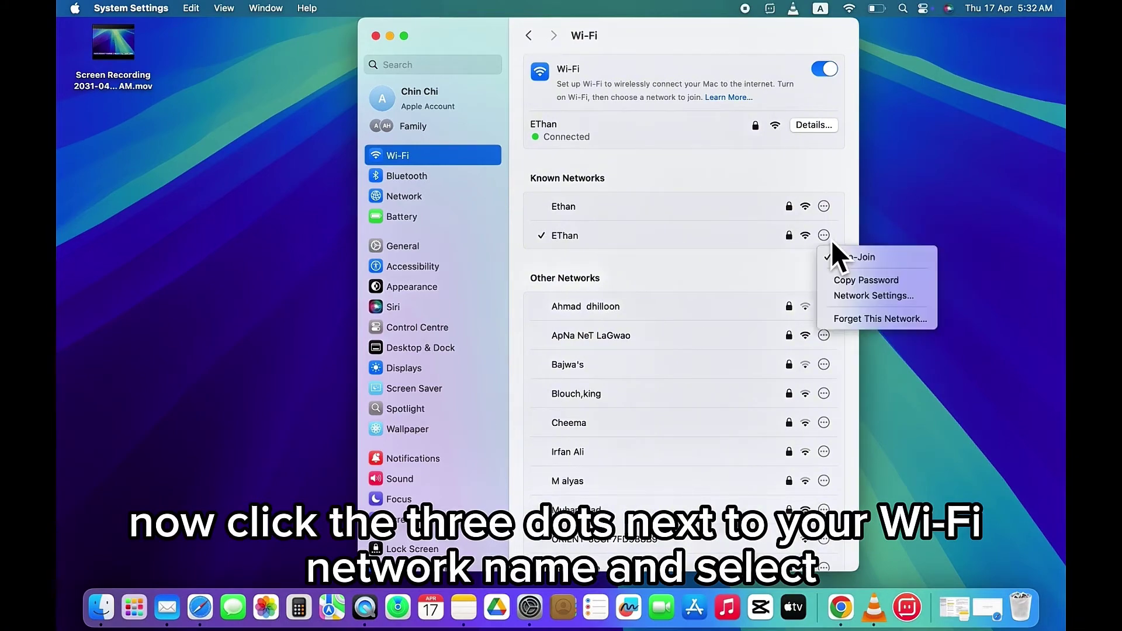
{"action": "left_click", "coordinate": [892, 324]}
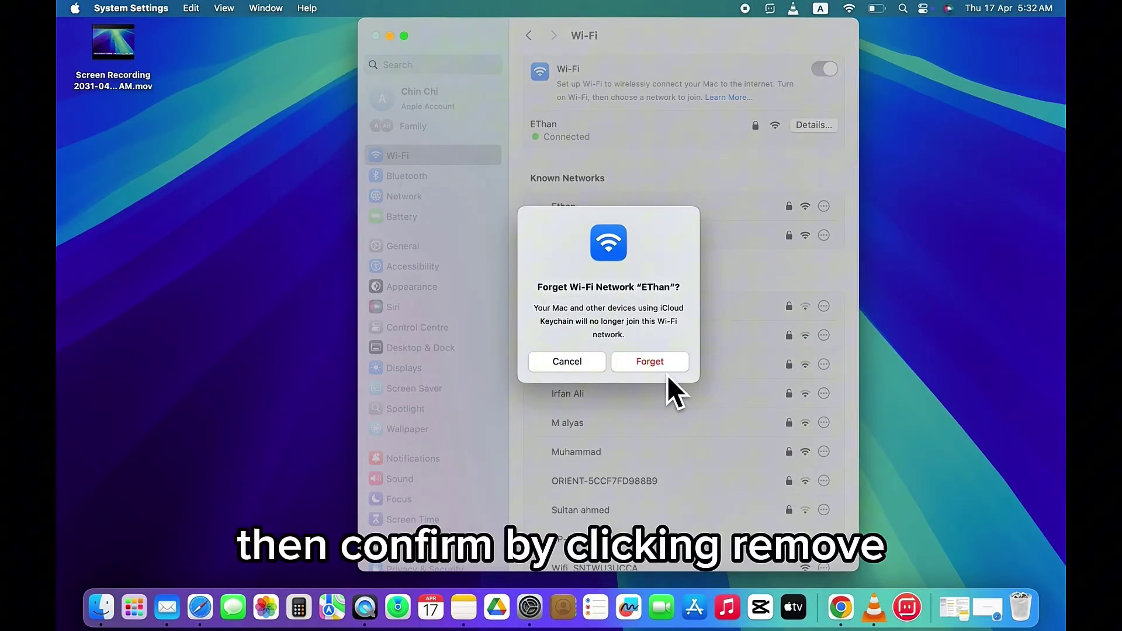
{"action": "left_click", "coordinate": [657, 363]}
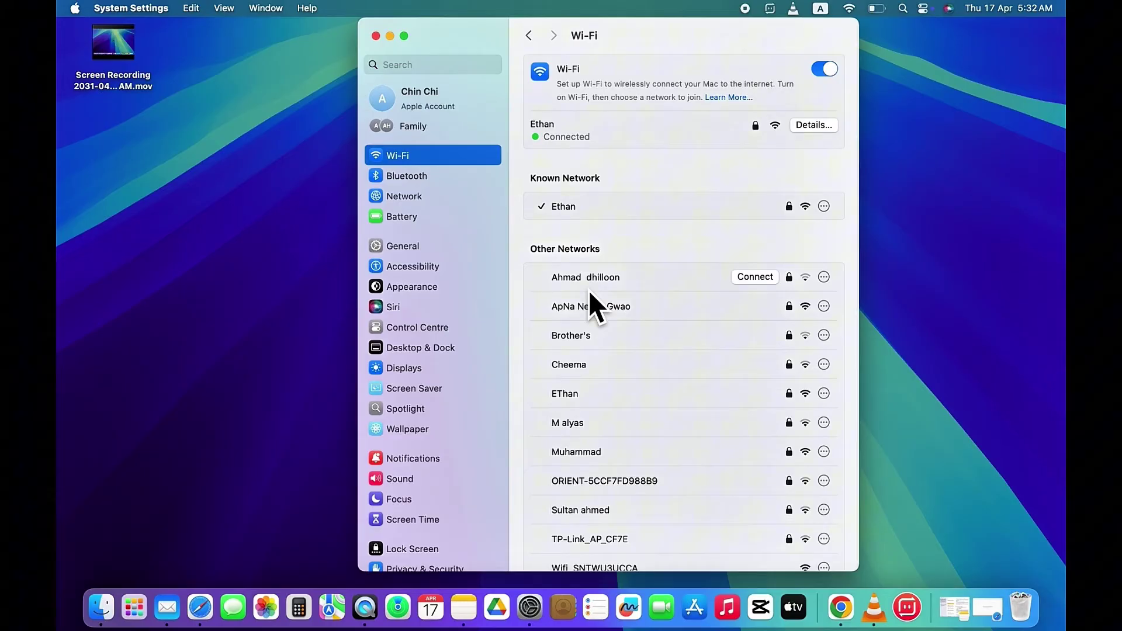
- Close System Settings and restart the Mac from the Apple menu
{"action": "left_click", "coordinate": [377, 37]}
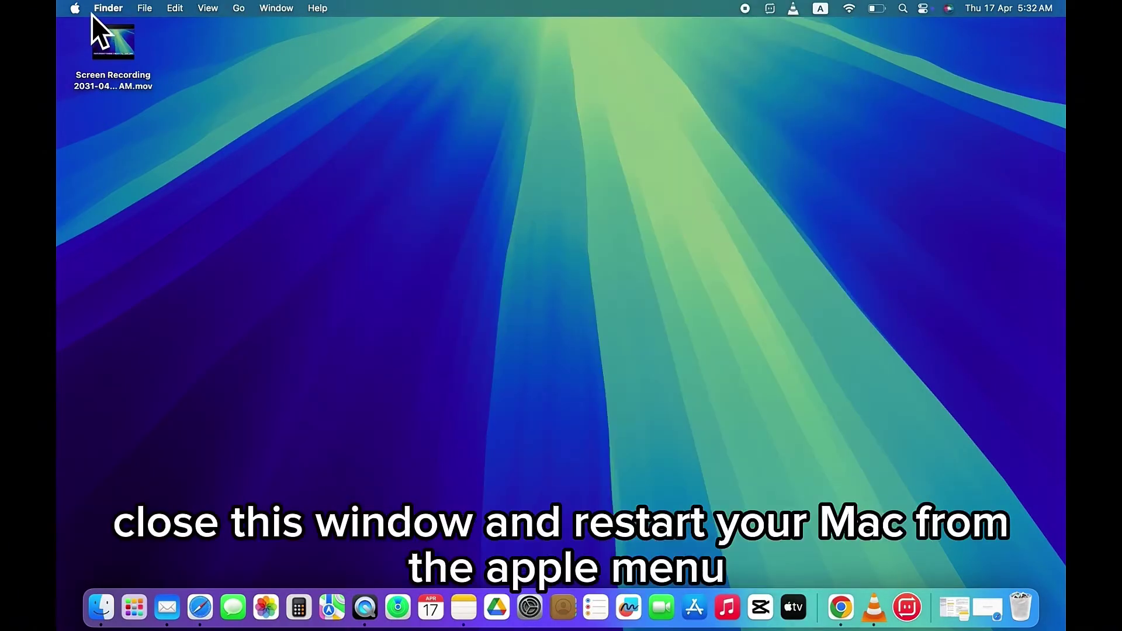
{"action": "left_click", "coordinate": [77, 10]}
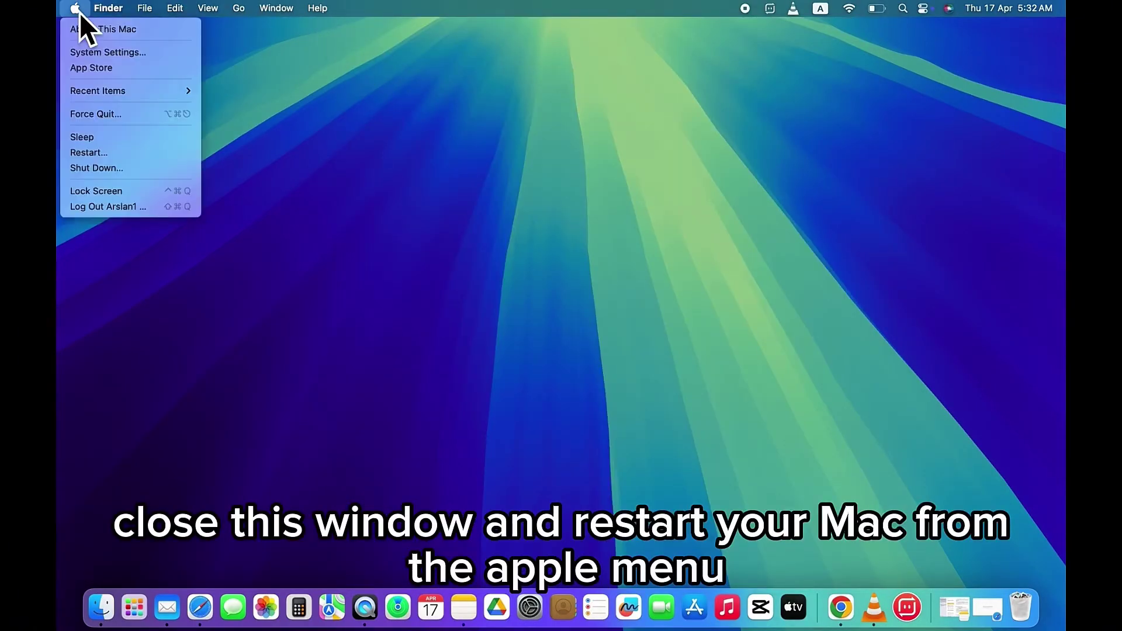
{"action": "left_click", "coordinate": [91, 159]}
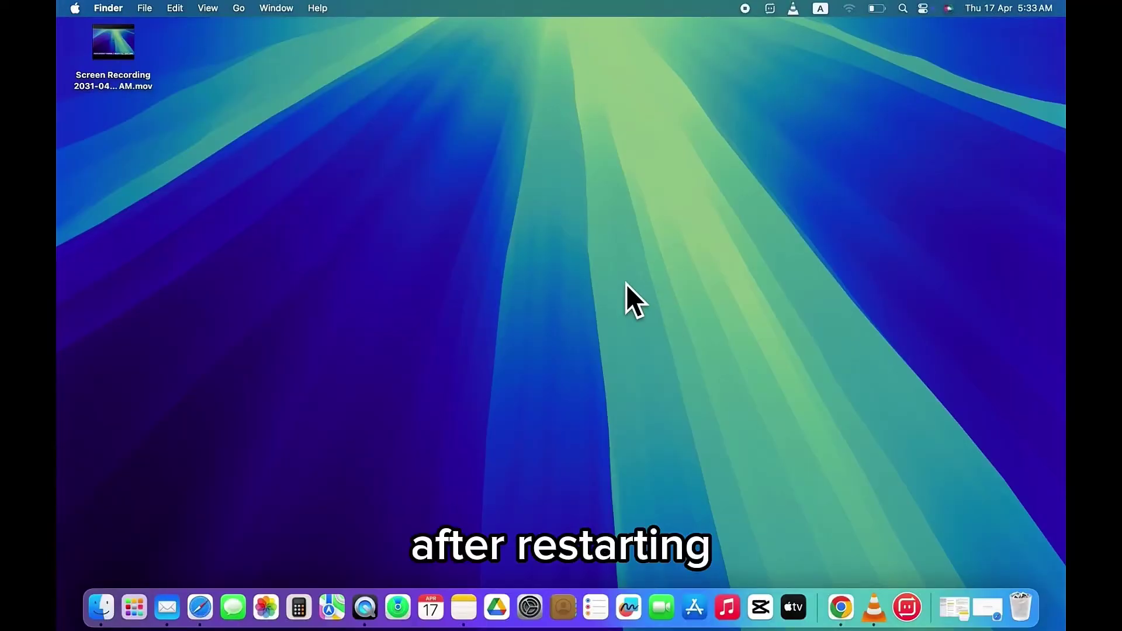
{"action": "left_click", "coordinate": [76, 8]}
{"action": "left_click", "coordinate": [99, 59]}
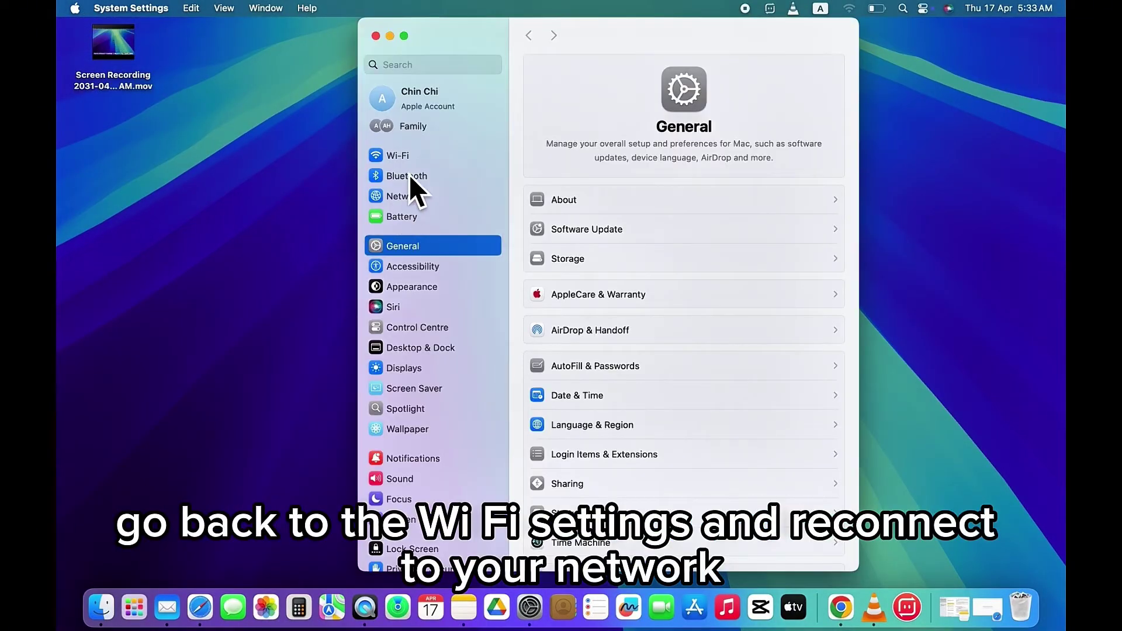
{"action": "left_click", "coordinate": [410, 162]}
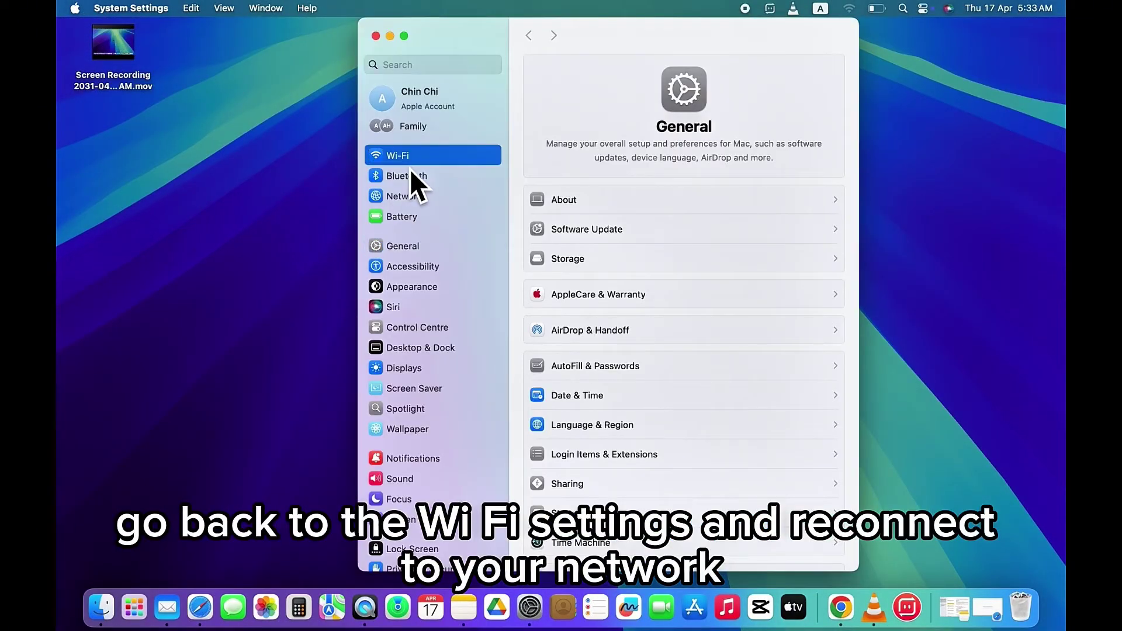
{"action": "mouse_move", "coordinate": [596, 371]}
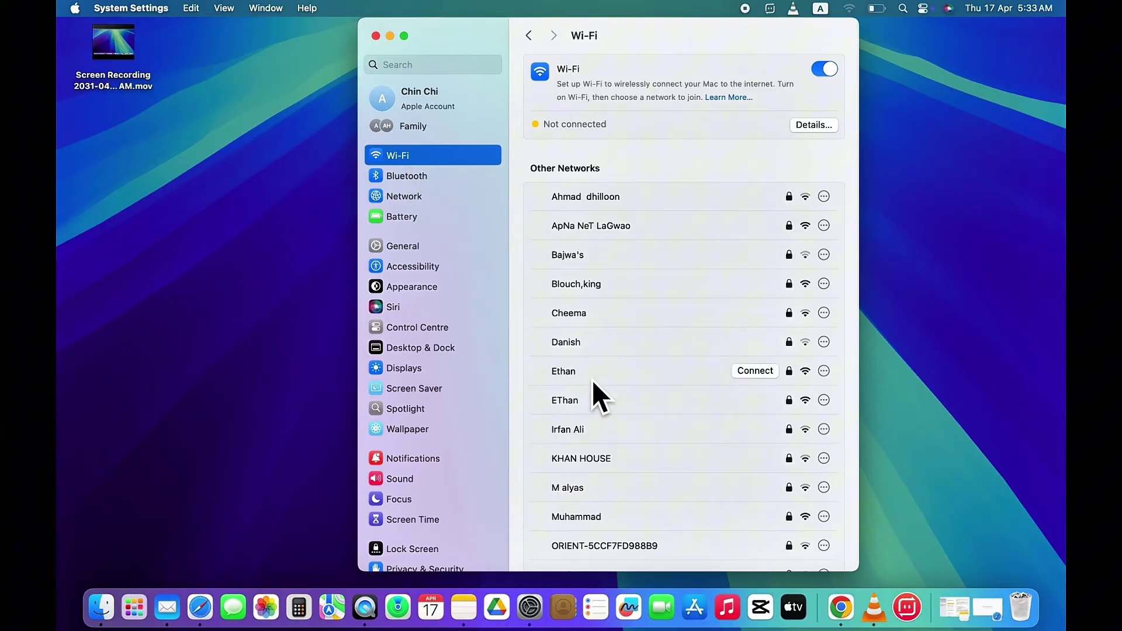
{"action": "left_click", "coordinate": [761, 374]}
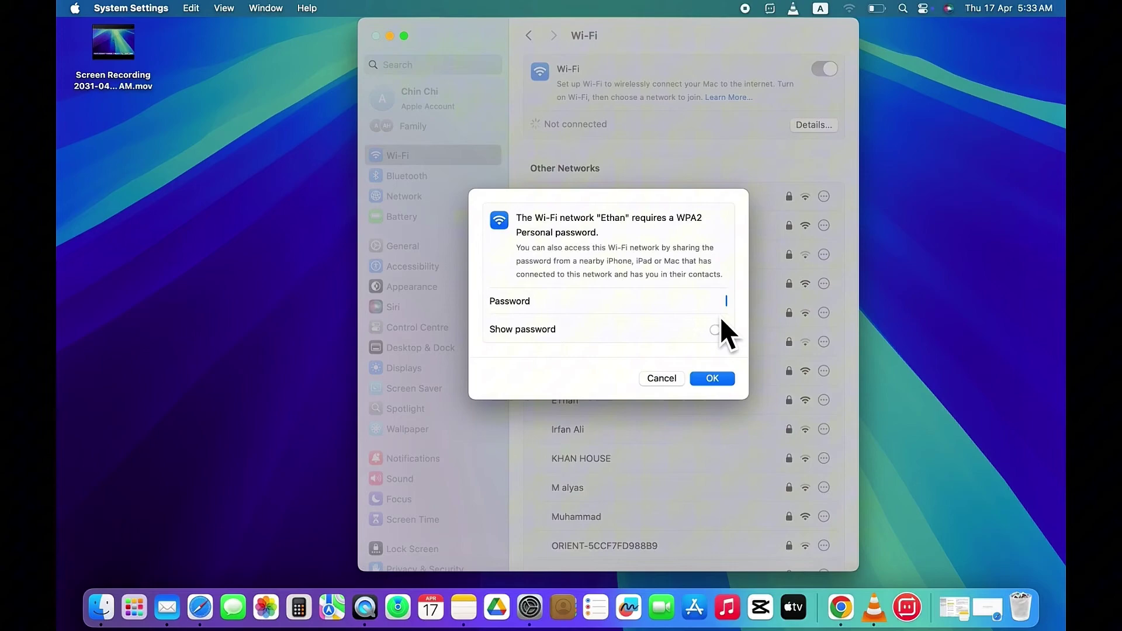
{"action": "key", "text": "Return"}
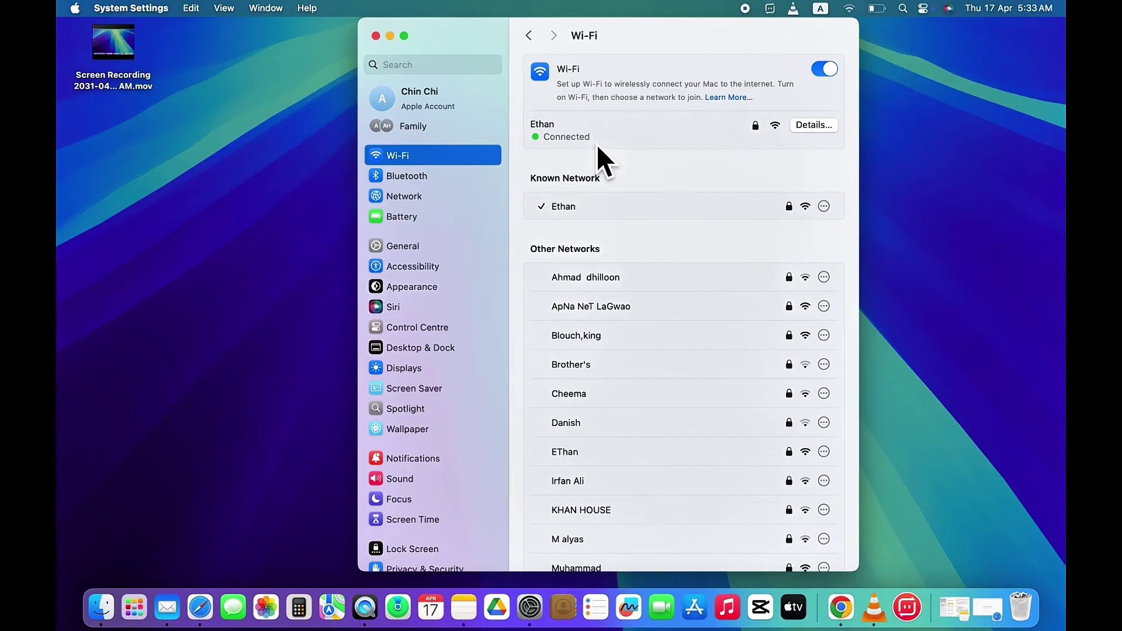
- Relaunch Safari, load Google from Favourites, search 'facebook' and open the Facebook result
{"action": "left_click", "coordinate": [377, 37]}
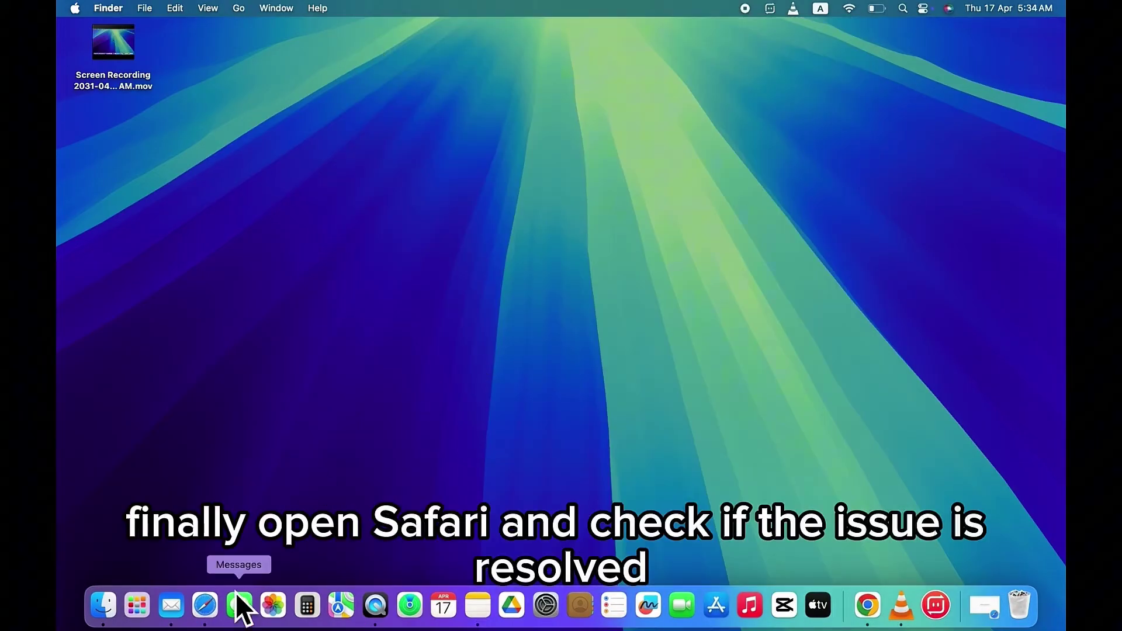
{"action": "left_click", "coordinate": [206, 606]}
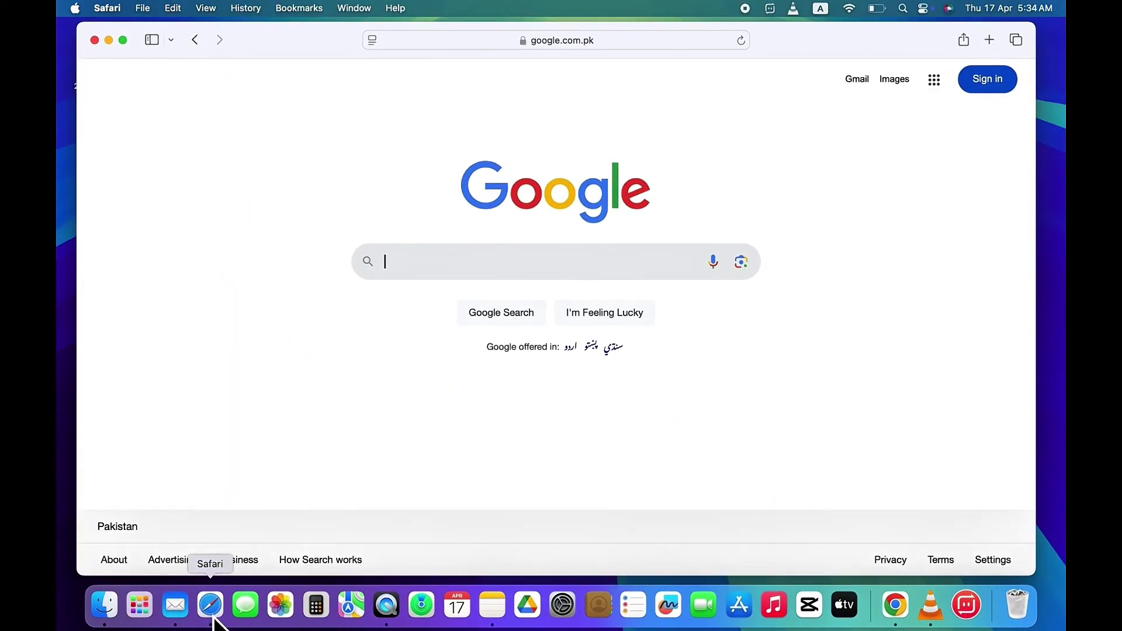
{"action": "left_click", "coordinate": [619, 41]}
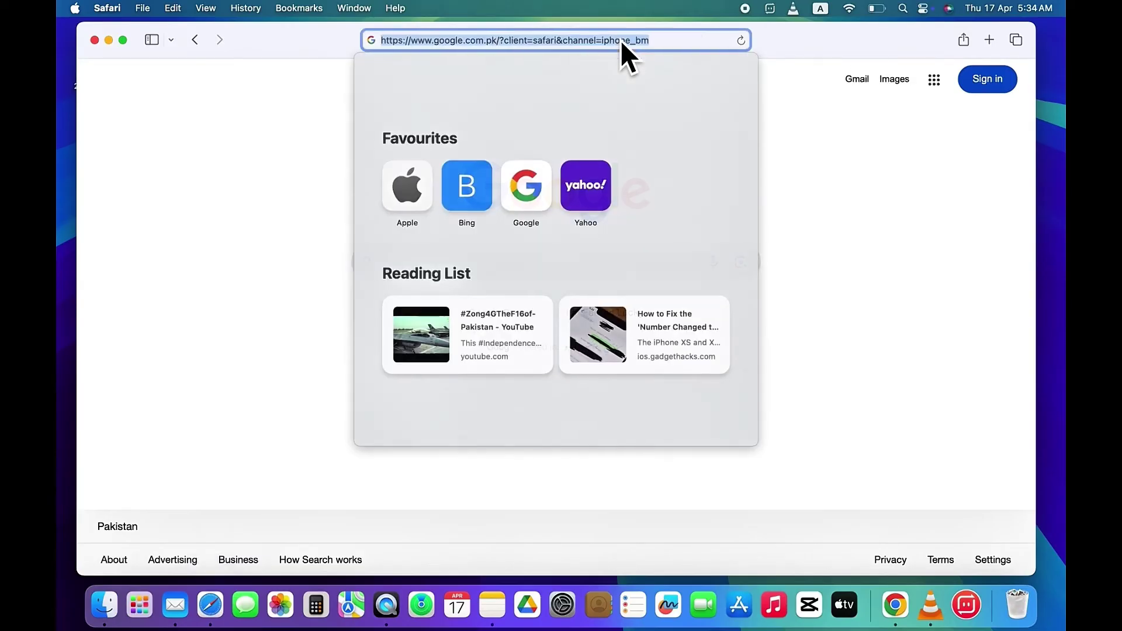
{"action": "left_click", "coordinate": [536, 179]}
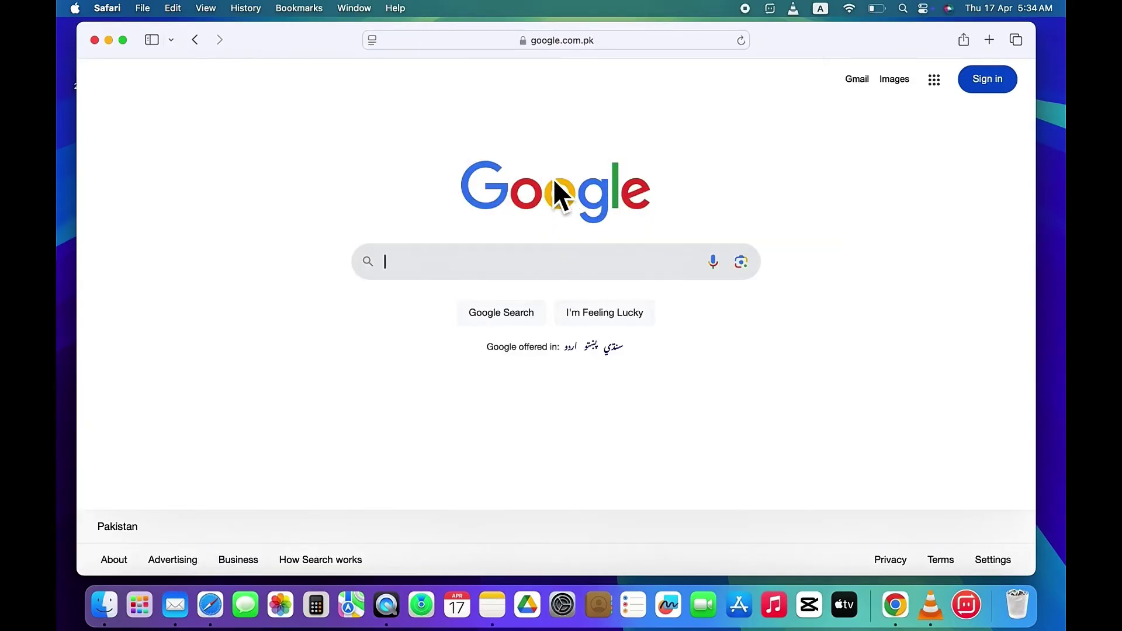
{"action": "type", "text": "face"}
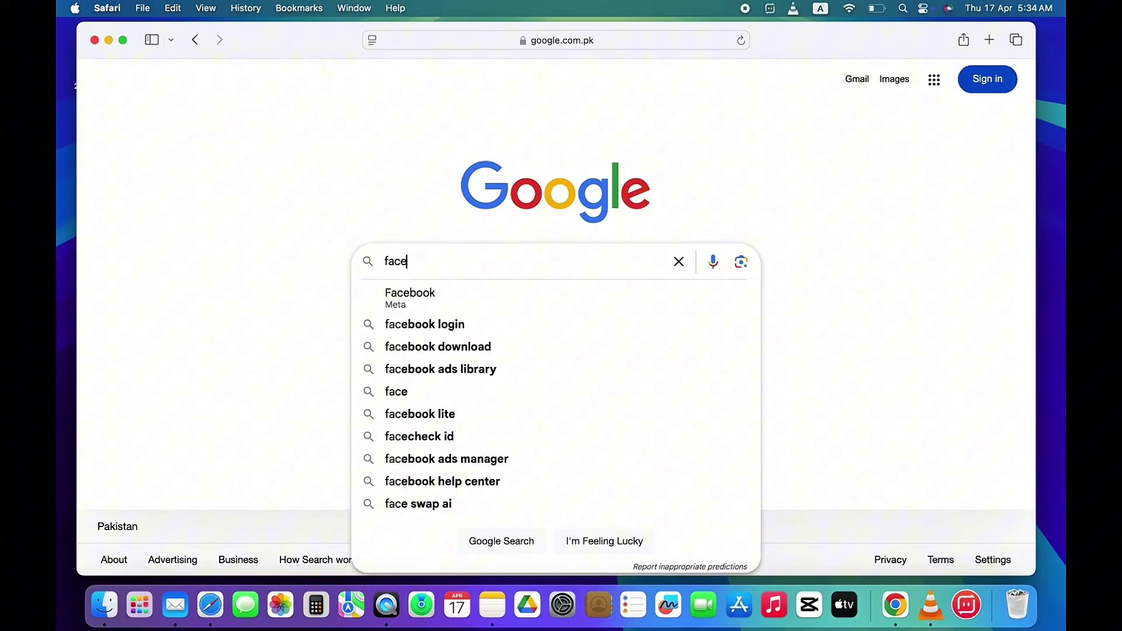
{"action": "type", "text": "book"}
{"action": "left_click", "coordinate": [422, 293]}
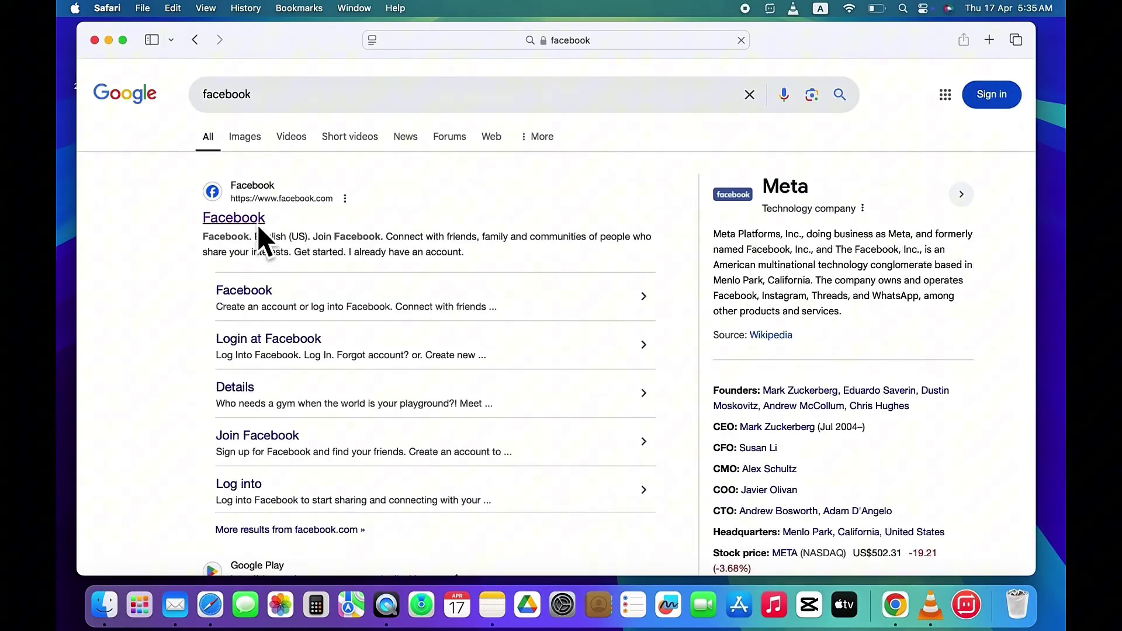
{"action": "left_click", "coordinate": [256, 221]}
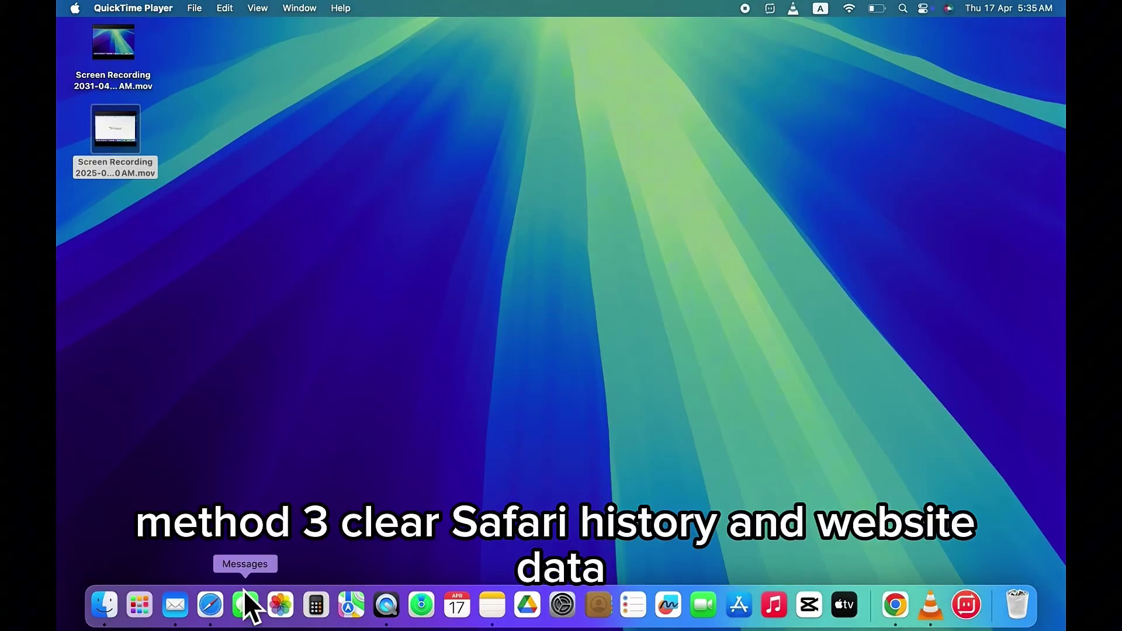
- Relaunch Safari and clear All History through Safari > Clear History
{"action": "left_click", "coordinate": [220, 595]}
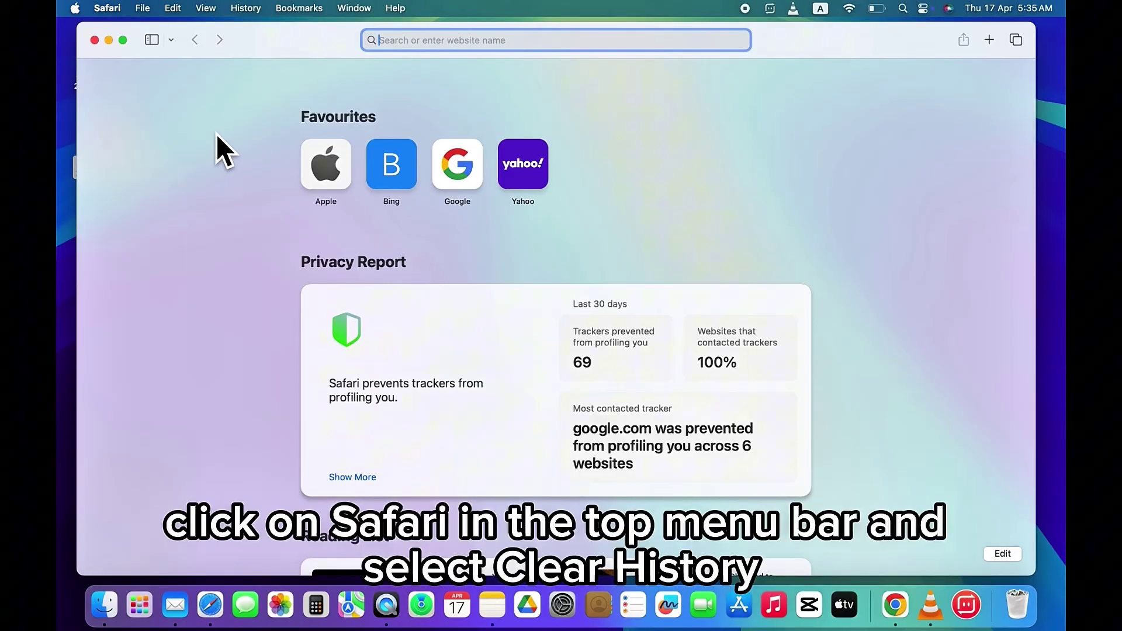
{"action": "left_click", "coordinate": [108, 8]}
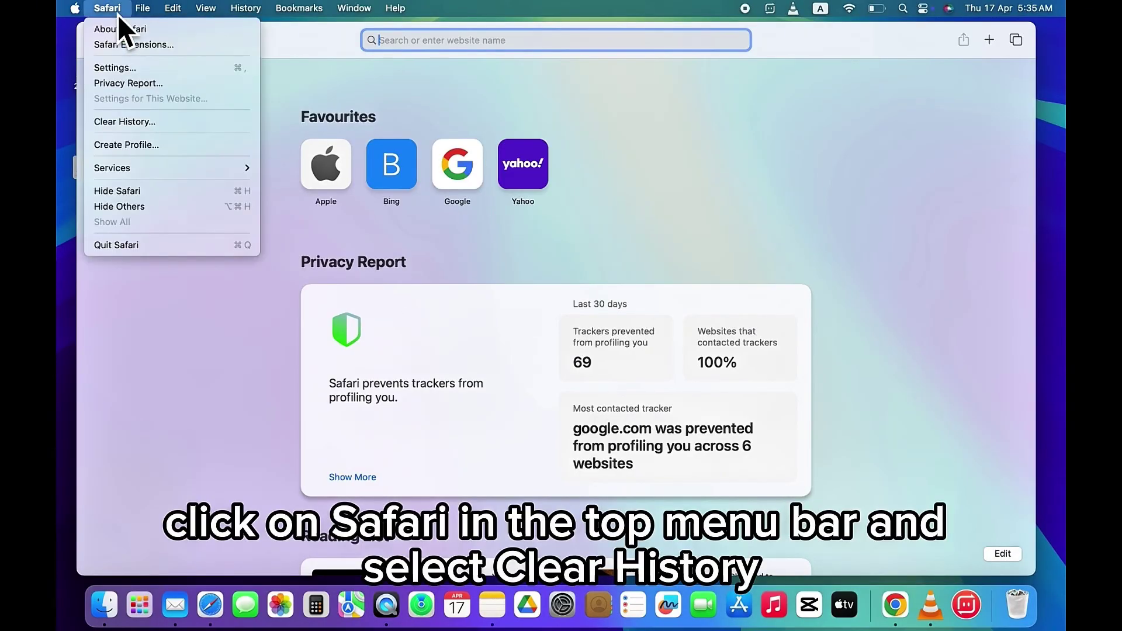
{"action": "left_click", "coordinate": [156, 123]}
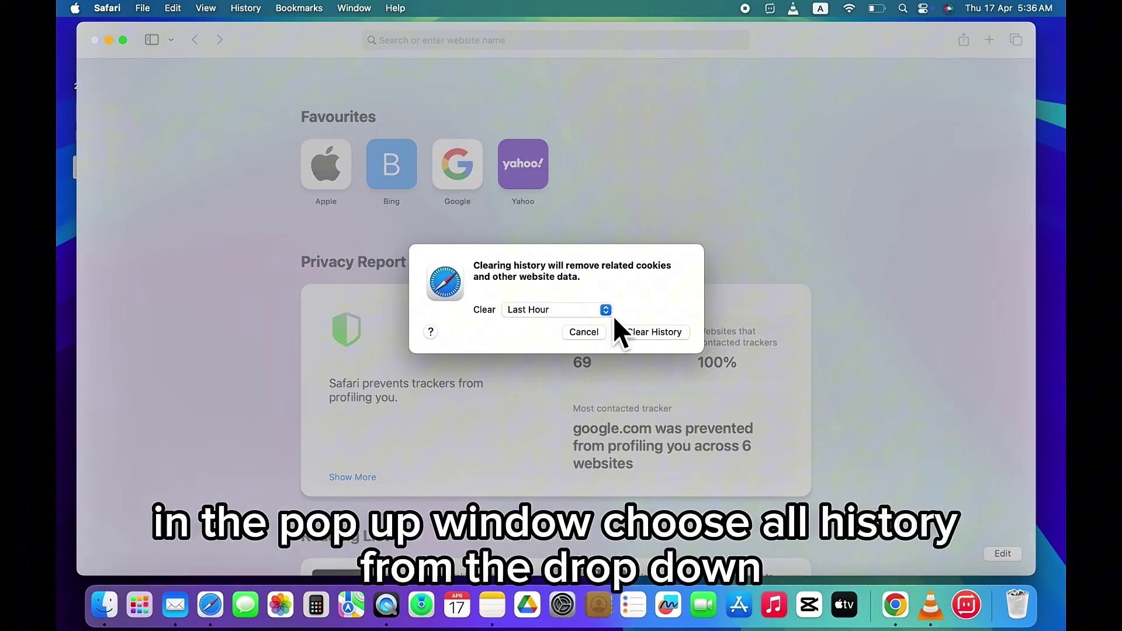
{"action": "left_click", "coordinate": [611, 315]}
{"action": "left_click", "coordinate": [545, 364]}
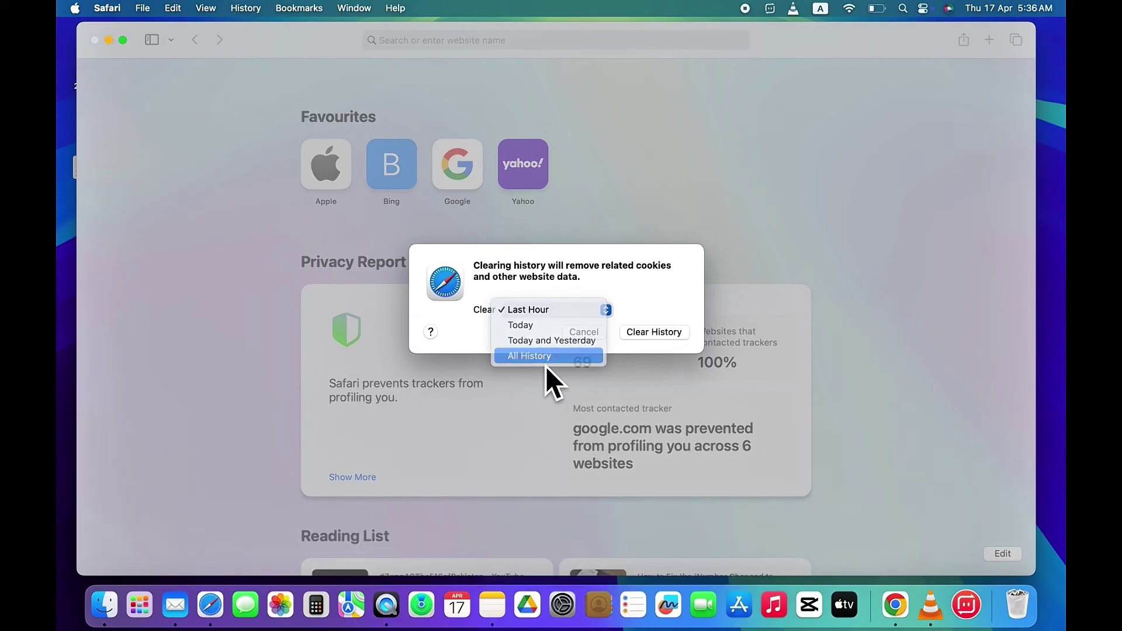
{"action": "left_click", "coordinate": [656, 334]}
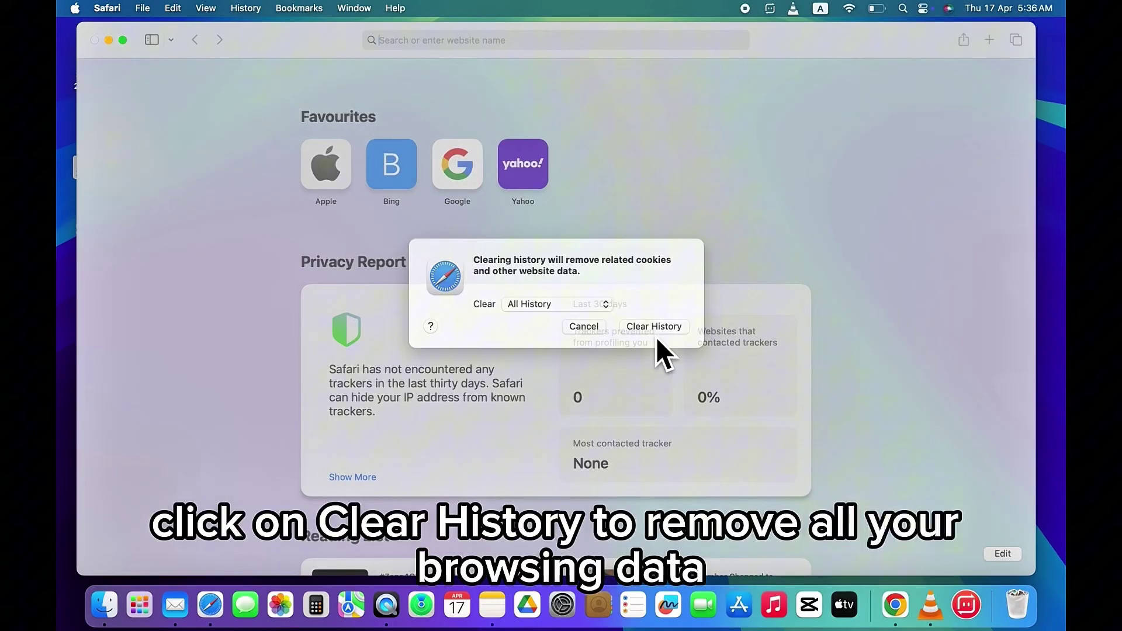